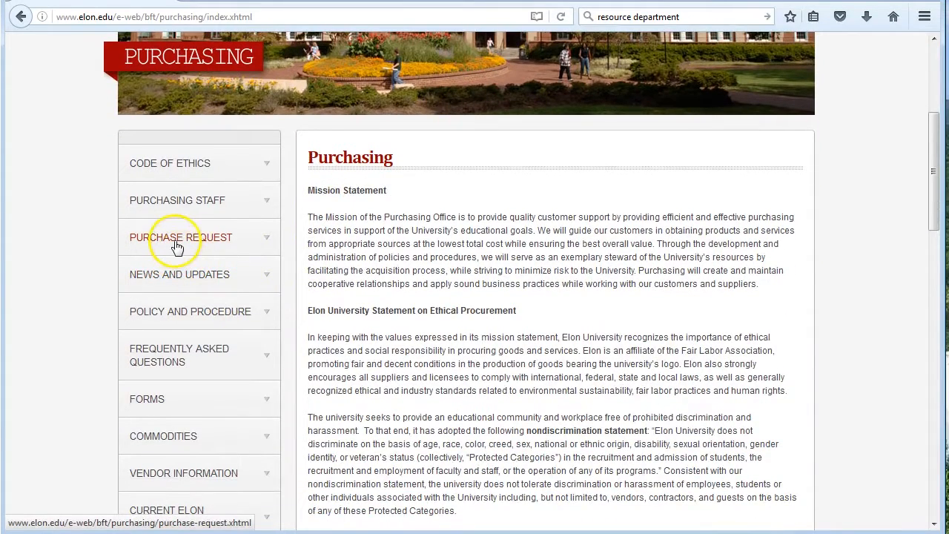
Open the online purchase request form from the Purchasing site and sign in to Office 365 with the saved university account
click(175, 240)
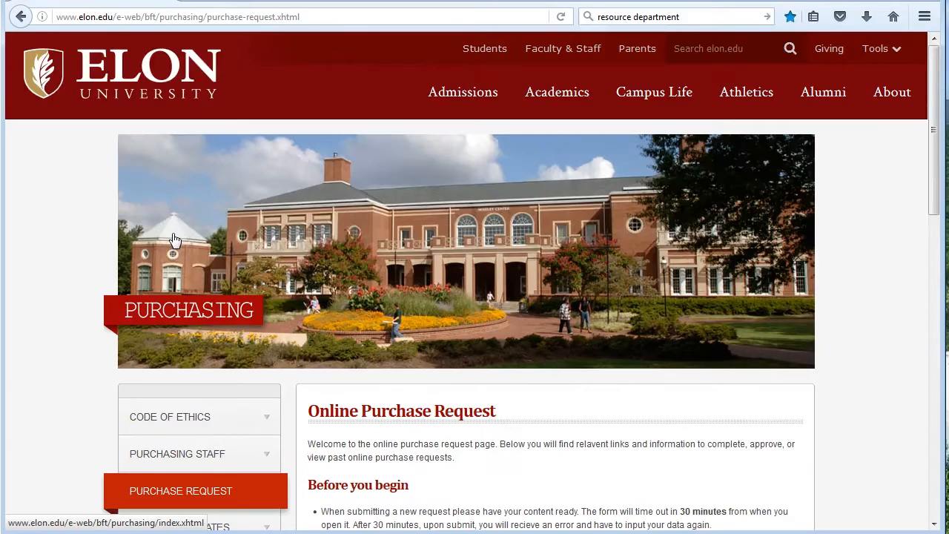
scroll(605, 243, down, 4)
click(539, 294)
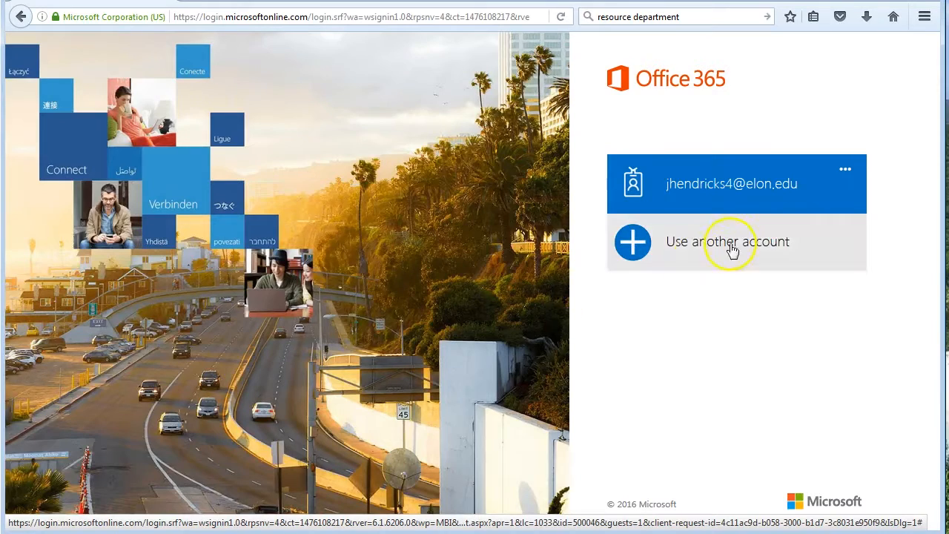
click(711, 192)
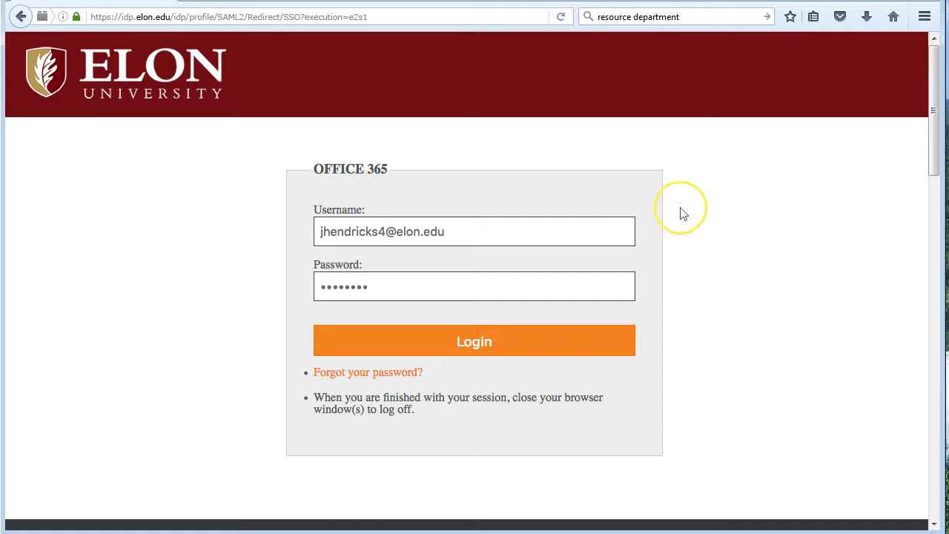
key(Return)
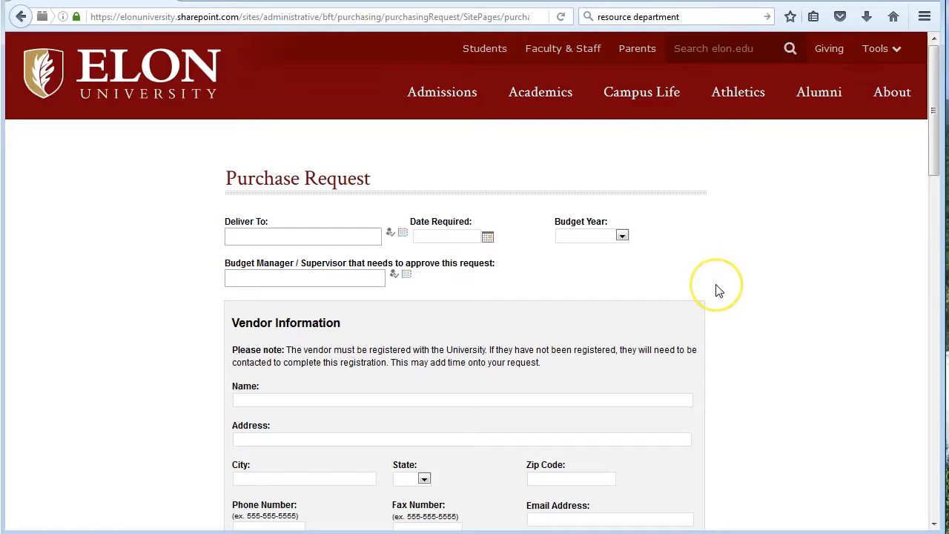
Enter the recipient's full name as the Deliver To person and verify it against the directory
click(283, 235)
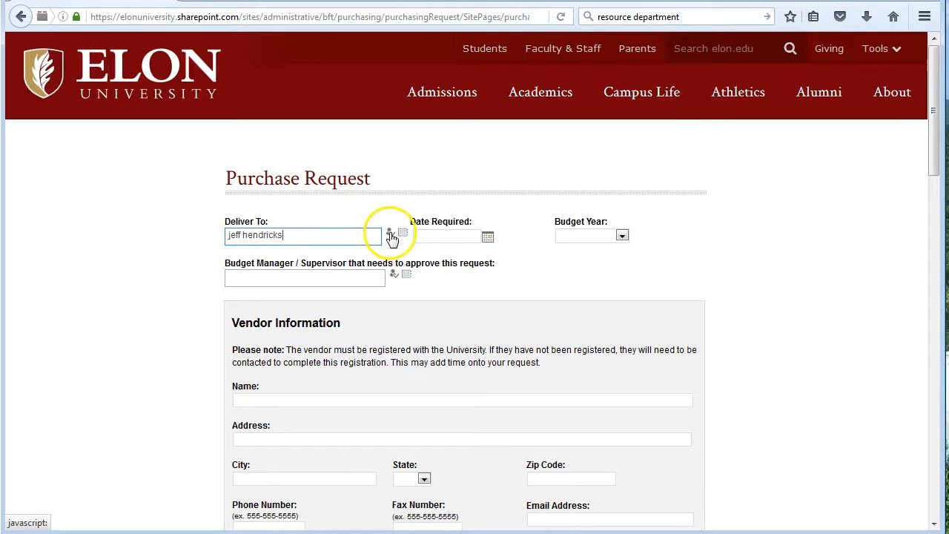
click(391, 236)
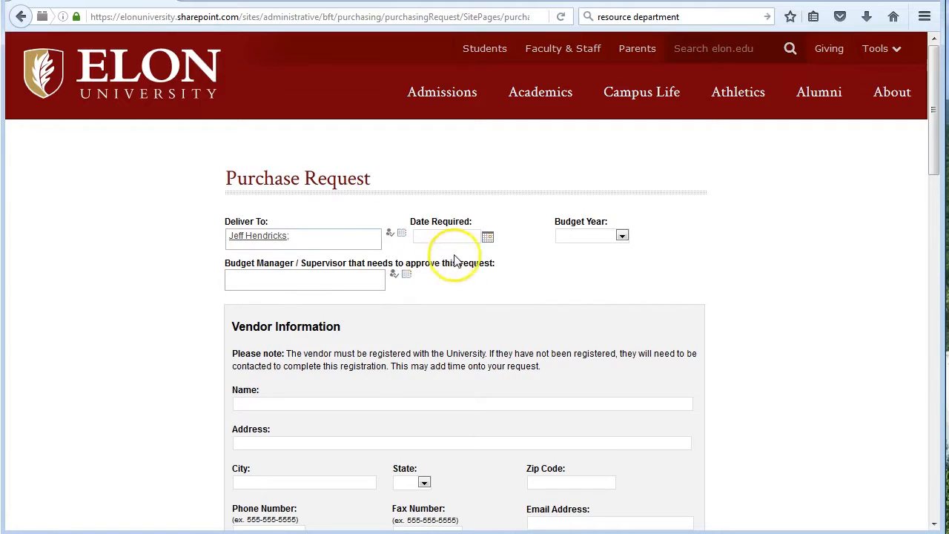
Set the required date to 10/12/2016 and the budget year to 2016-2017
click(487, 237)
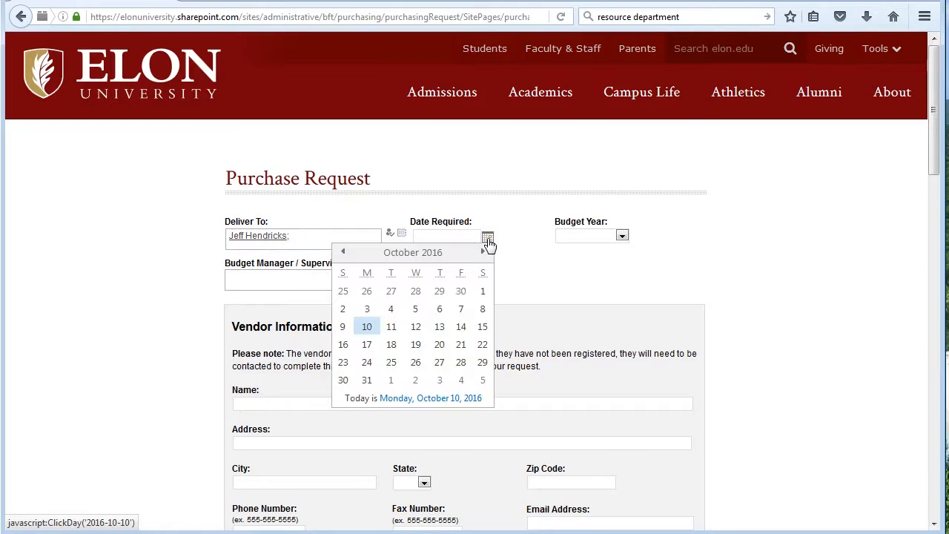
click(416, 327)
click(622, 235)
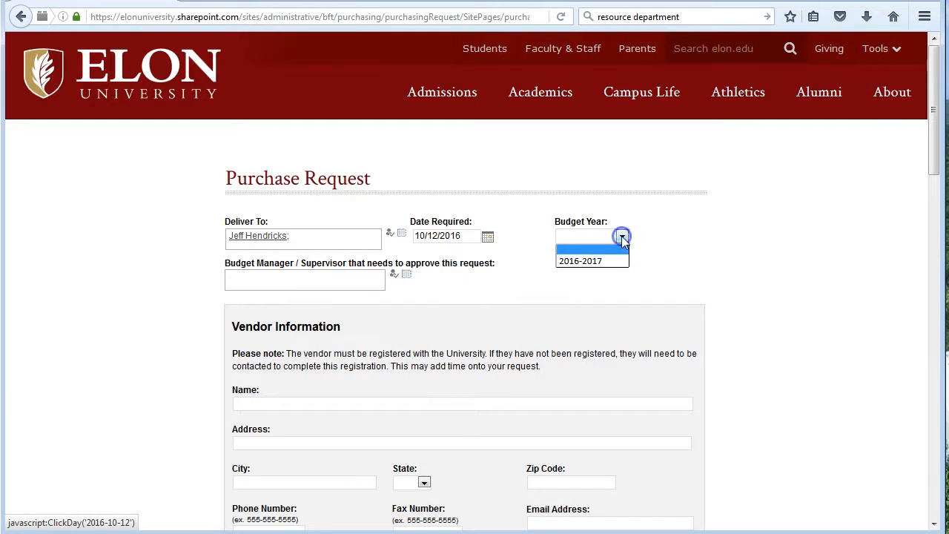
click(587, 262)
Enter the full name of the budget manager or supervisor who must approve the request, and verify it against the directory
click(244, 277)
click(394, 275)
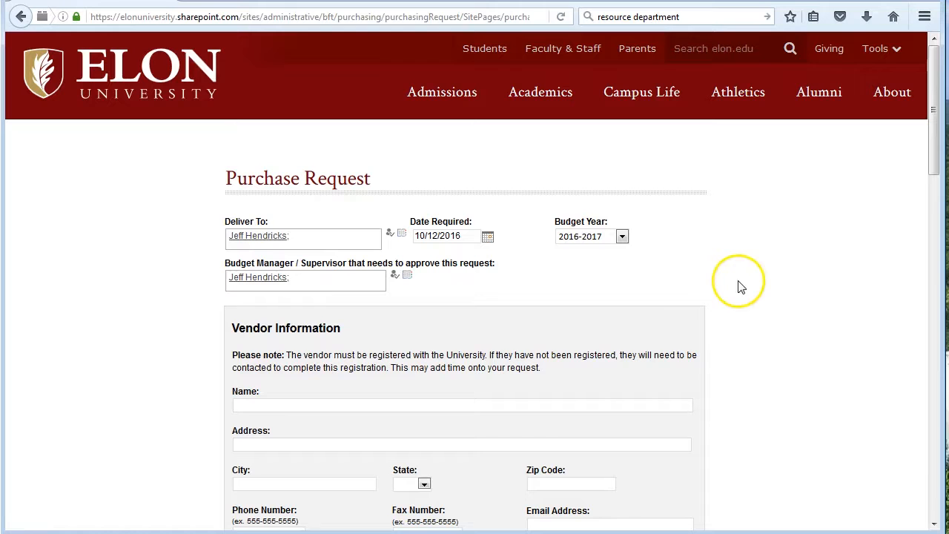
Fill in the vendor information with the name Test Vendor and the vendor's street address, city, state and zip code
scroll(717, 287, down, 3)
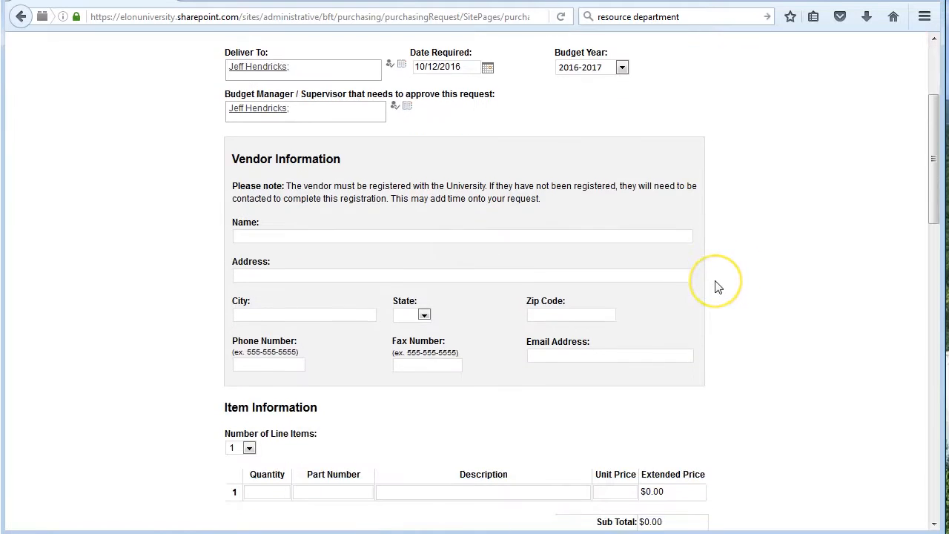
scroll(718, 287, down, 1)
click(235, 151)
click(280, 191)
text(pojqweriojwefq)
click(294, 231)
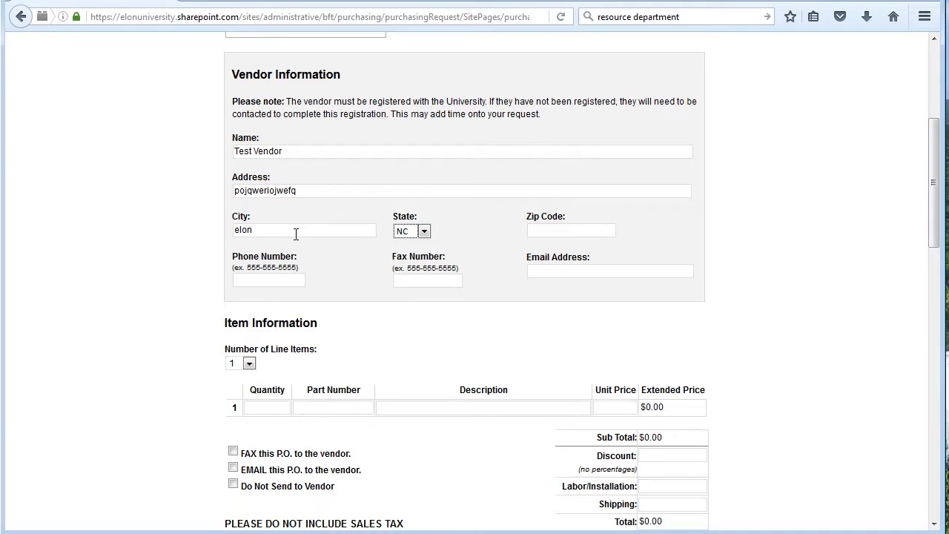
key(Tab)
text(27244)
Try 15 as the number of line items, and set it back to 1
scroll(483, 302, down, 1)
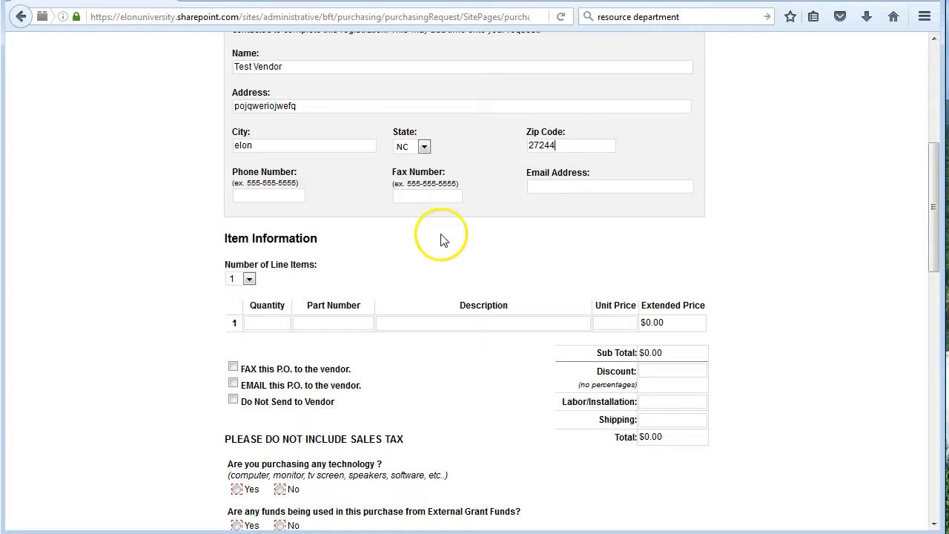
scroll(439, 239, down, 1)
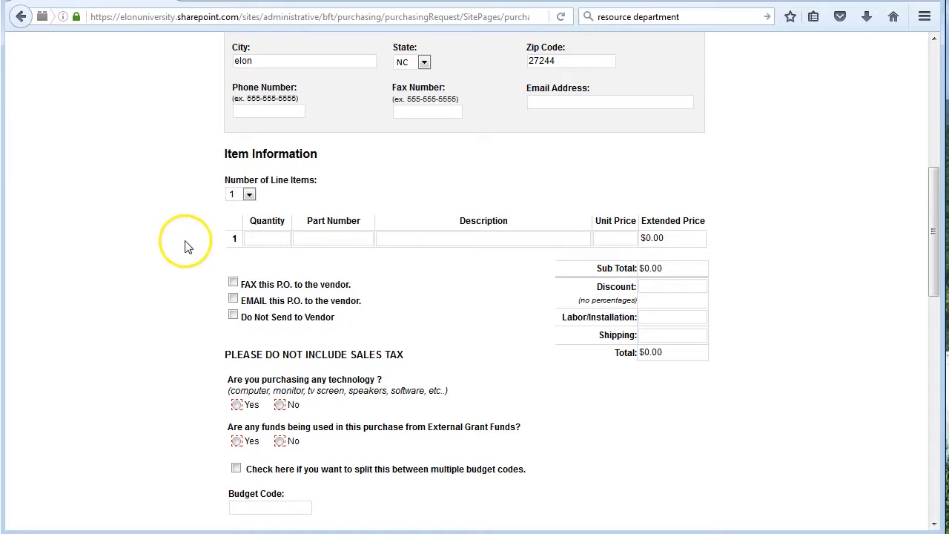
click(250, 195)
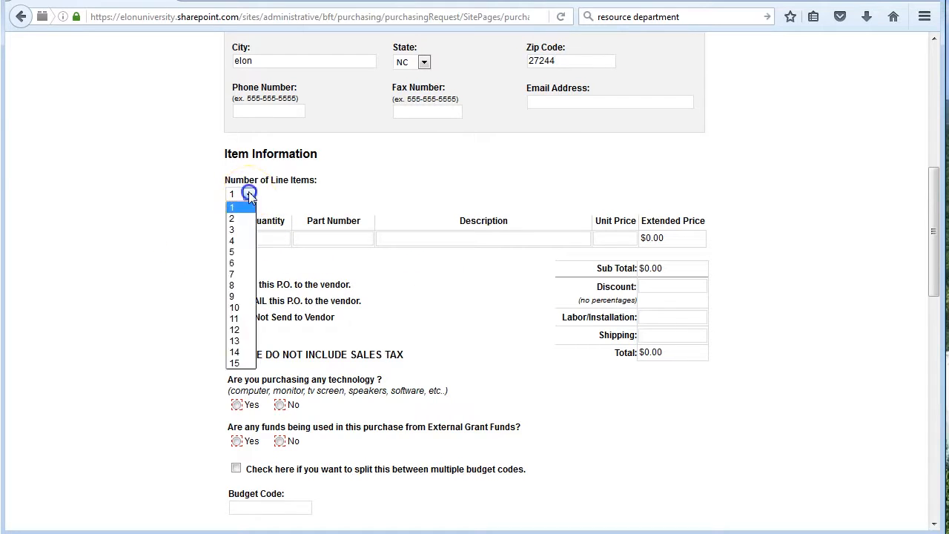
click(239, 363)
scroll(477, 290, down, 2)
click(245, 110)
click(240, 127)
Fill line item 1 with quantity 12, part number edfed, description Hats and unit price $15.00, and add a $10.00 discount and $20.00 shipping
click(269, 154)
text(12)
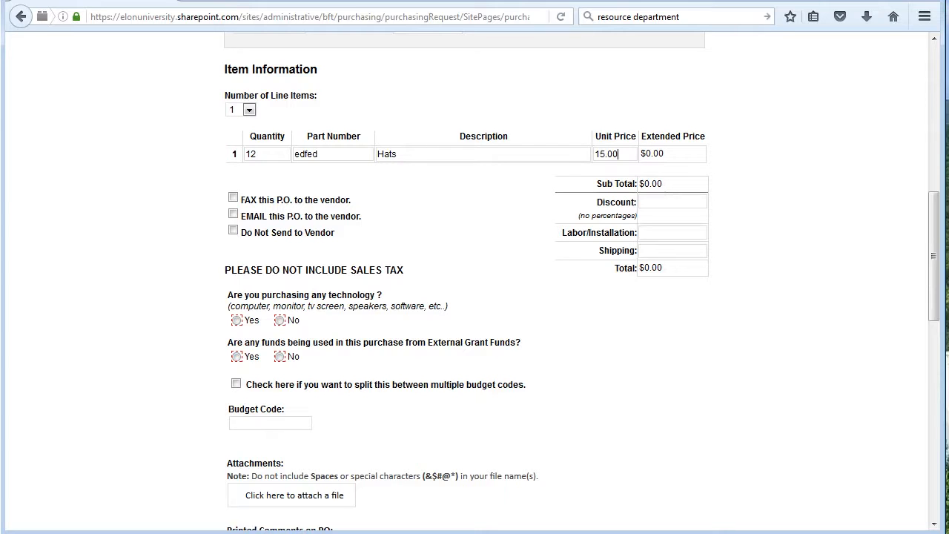
key(Tab)
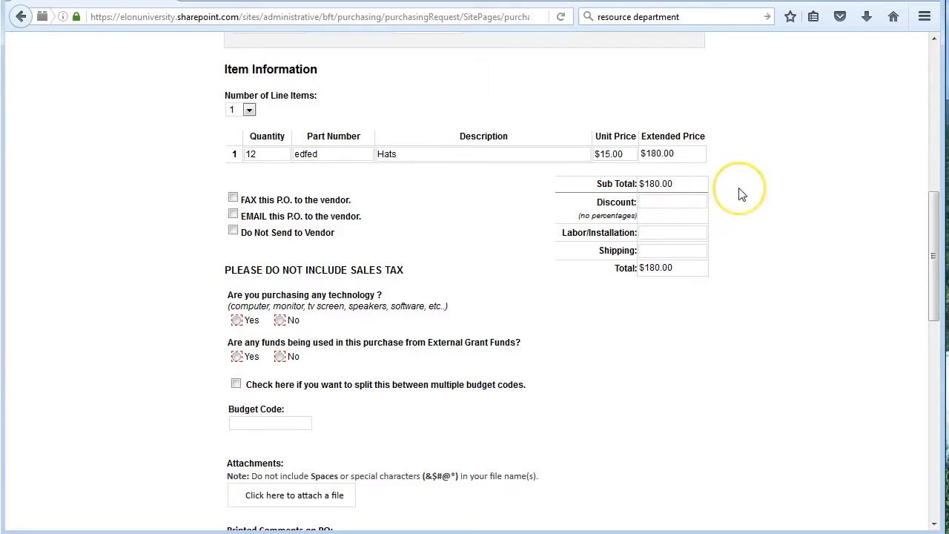
click(679, 233)
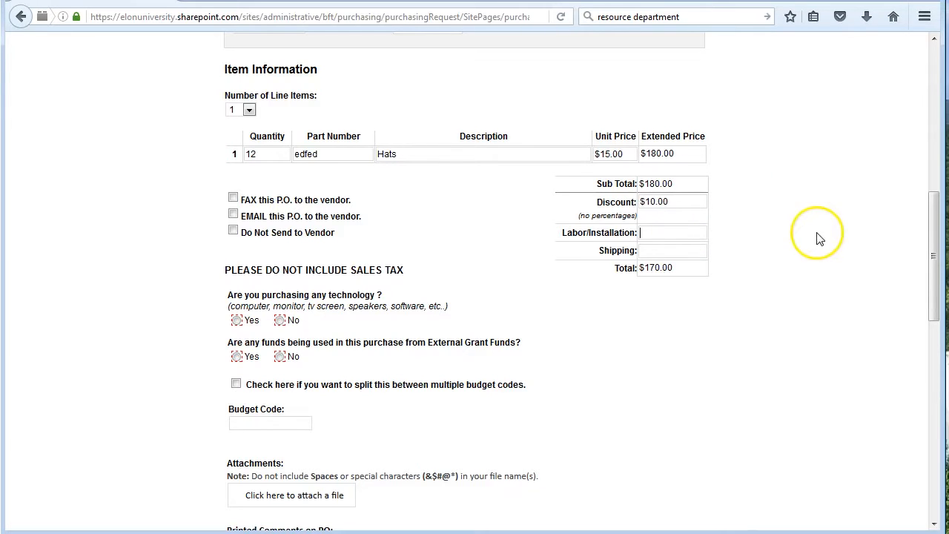
click(669, 250)
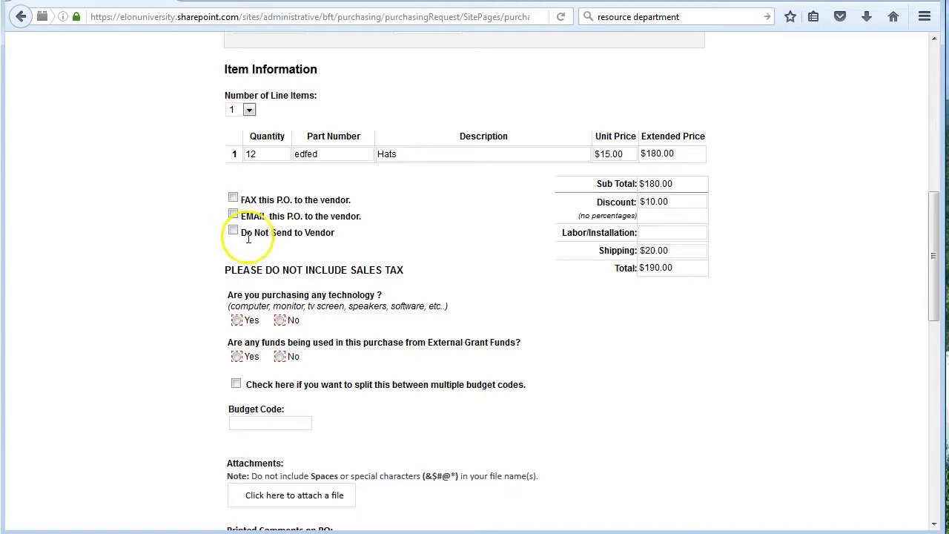
Answer No to both the technology purchase question and the External Grant Funds question
scroll(556, 356, down, 4)
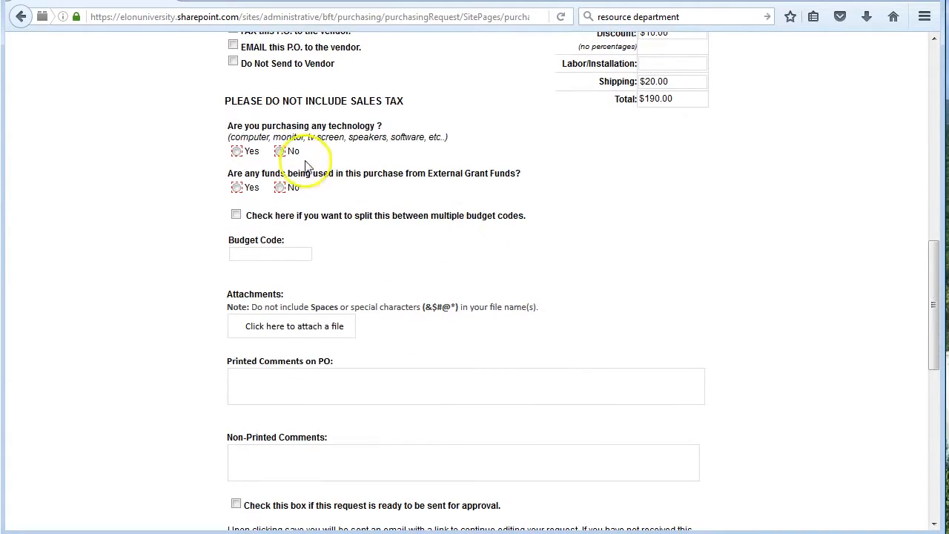
click(280, 151)
click(279, 188)
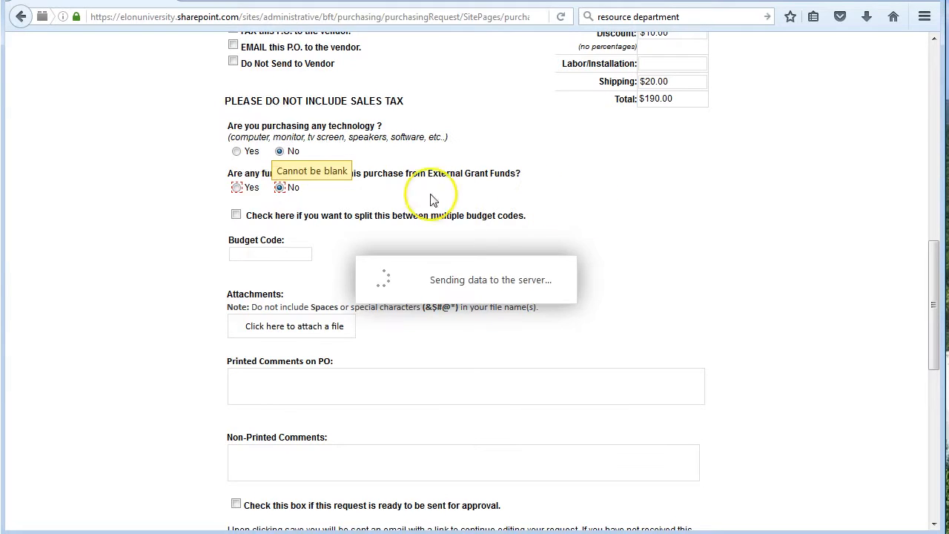
Try splitting the purchase between multiple budget codes, and return to a single budget code
scroll(364, 259, down, 2)
scroll(688, 206, up, 2)
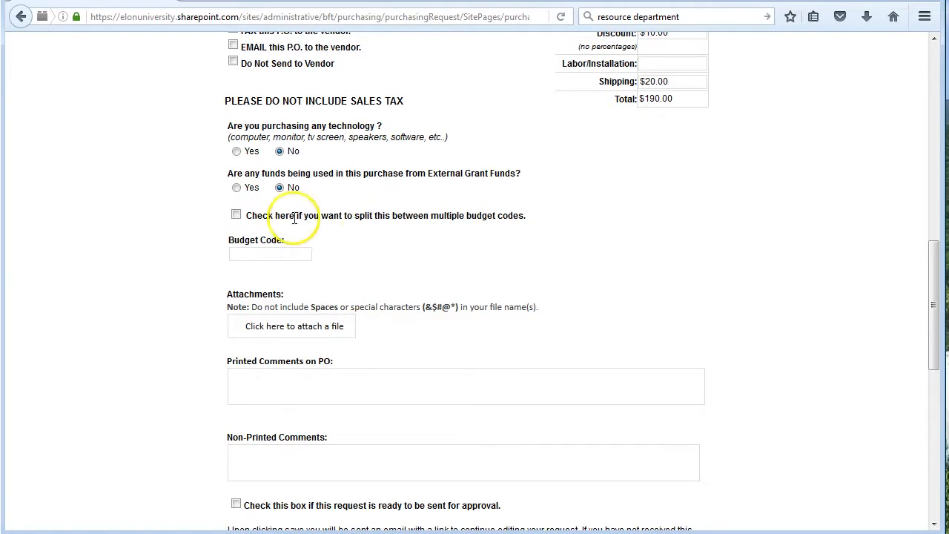
click(236, 215)
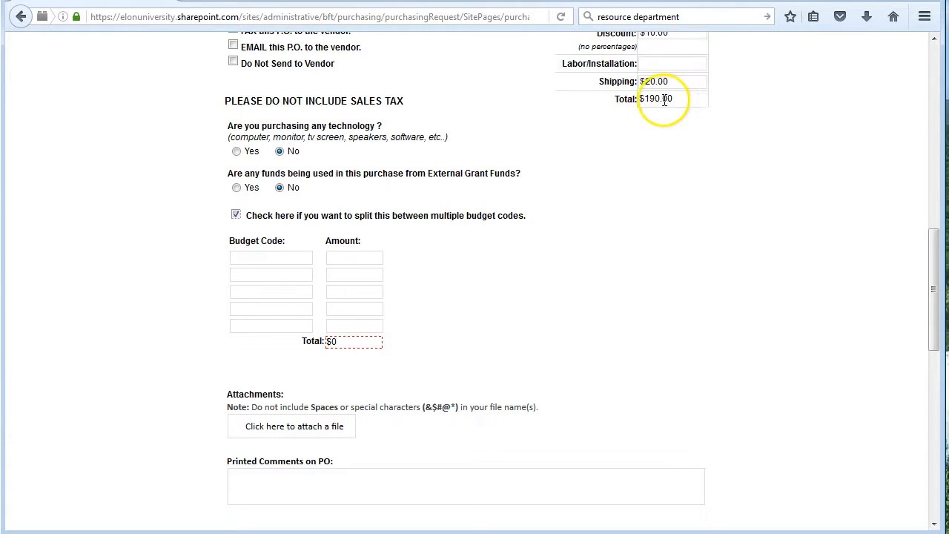
click(235, 214)
click(255, 255)
text(0555555555555)
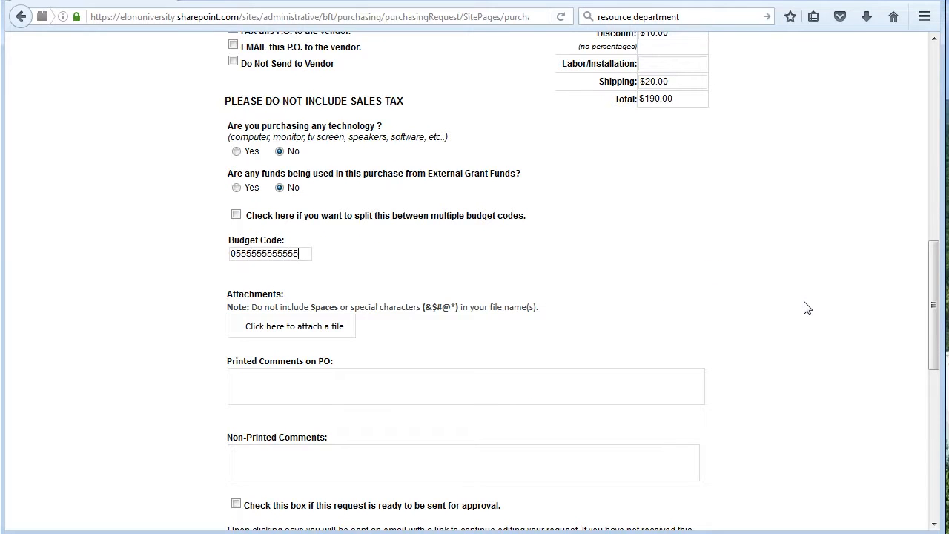
key(Tab)
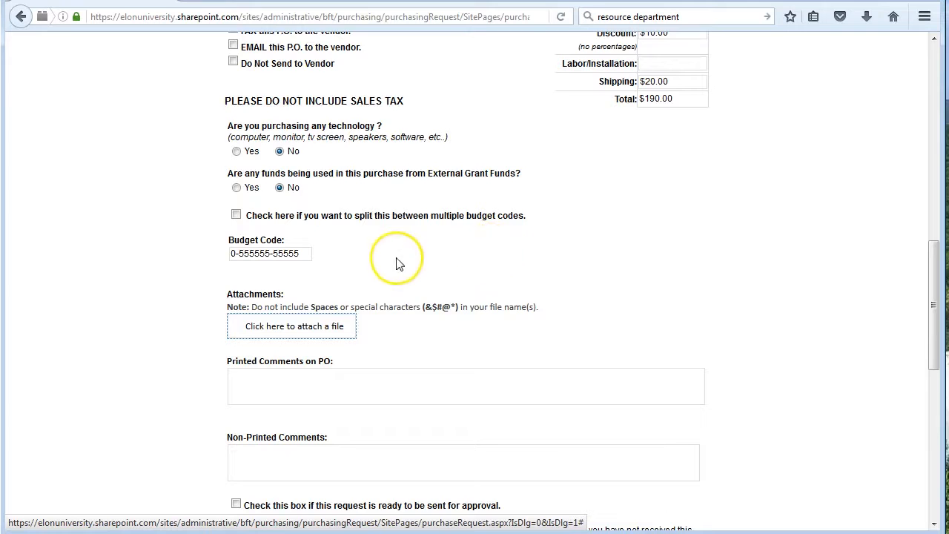
Attach the file OD_Store_Purchasing_Card.pdf to the purchase request
scroll(374, 264, down, 2)
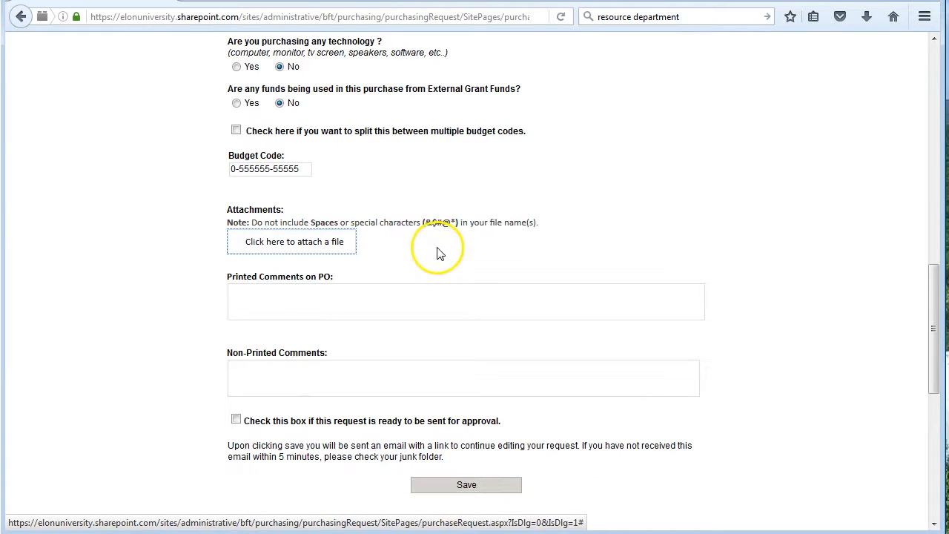
click(289, 245)
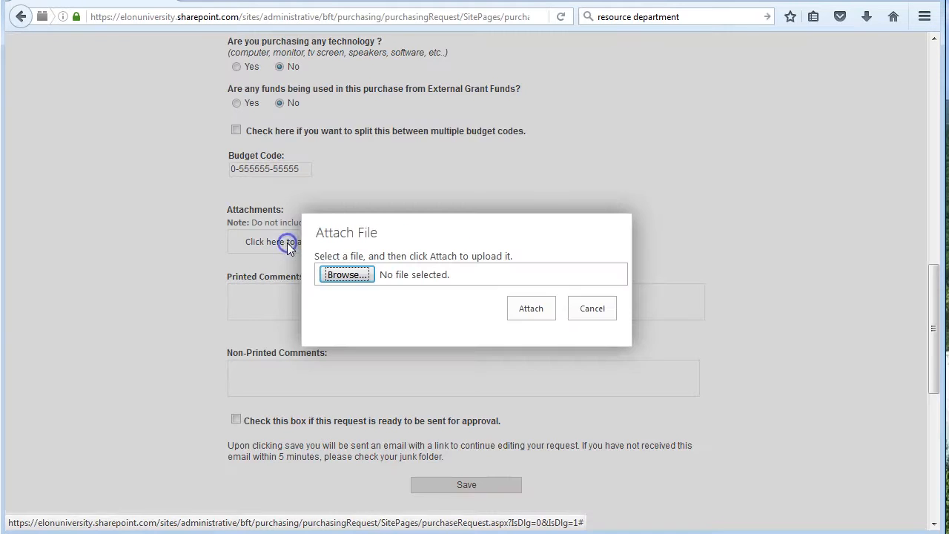
click(346, 275)
click(564, 221)
scroll(371, 222, down, 3)
click(335, 209)
double_click(333, 208)
click(532, 307)
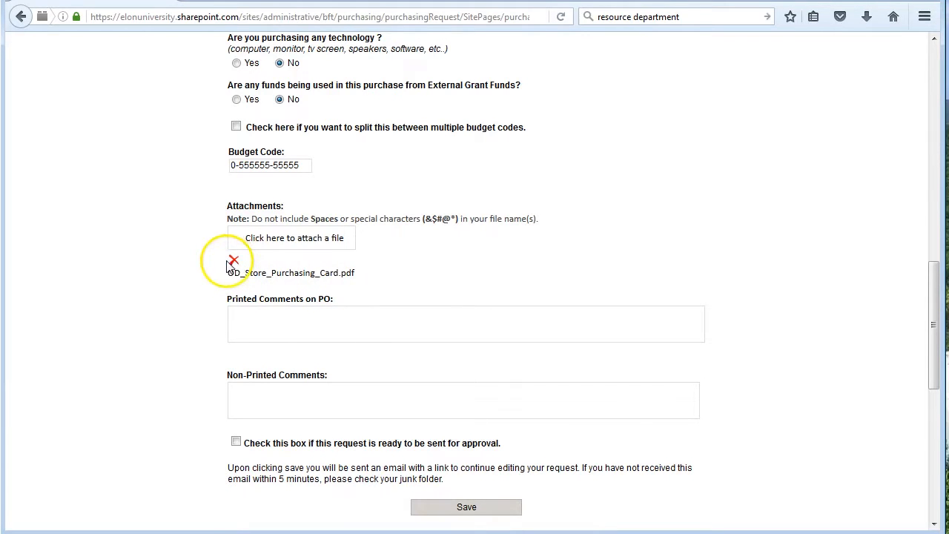
Mark the purchase request as ready to be sent for approval and submit it
scroll(230, 265, down, 4)
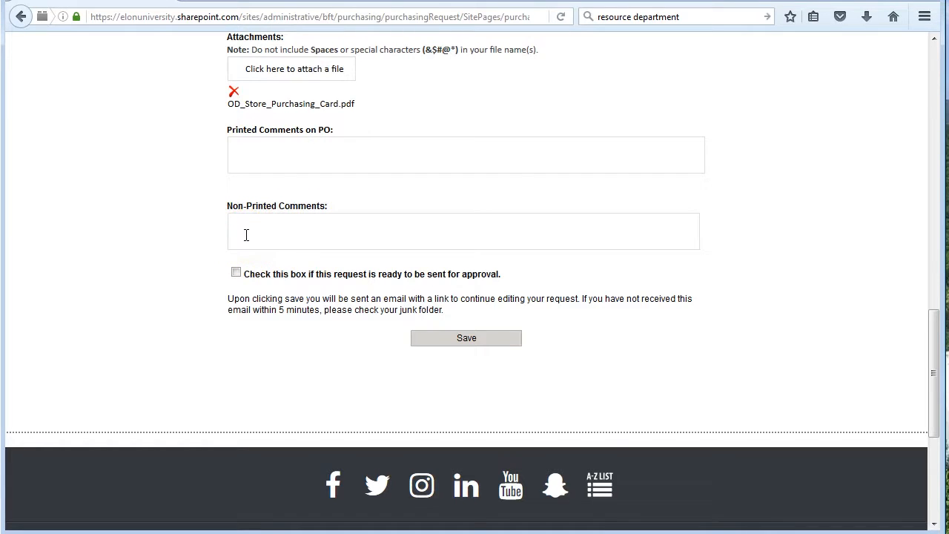
click(468, 345)
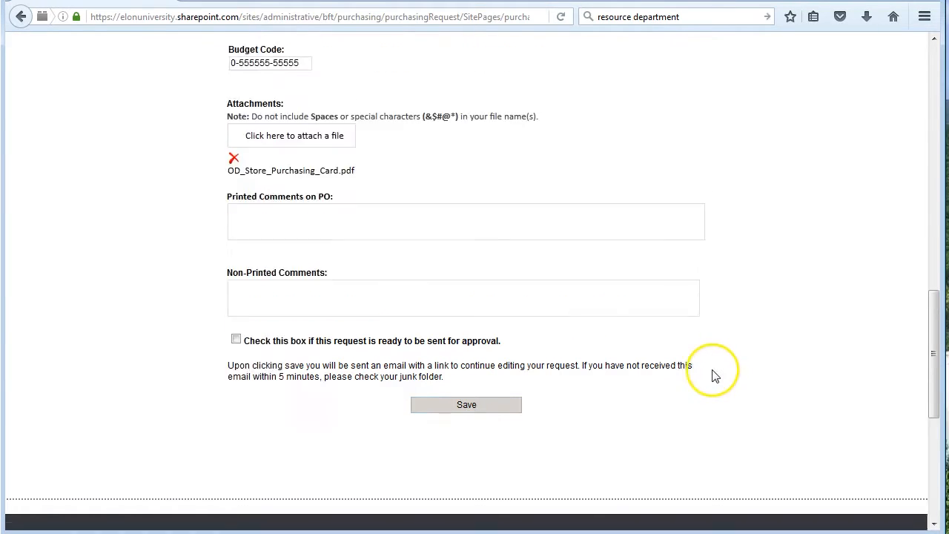
scroll(607, 320, up, 2)
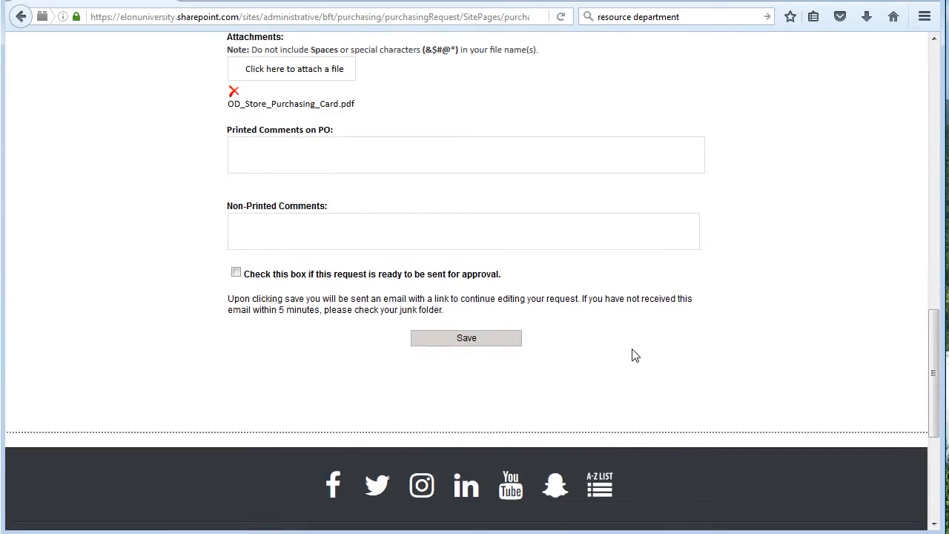
click(236, 273)
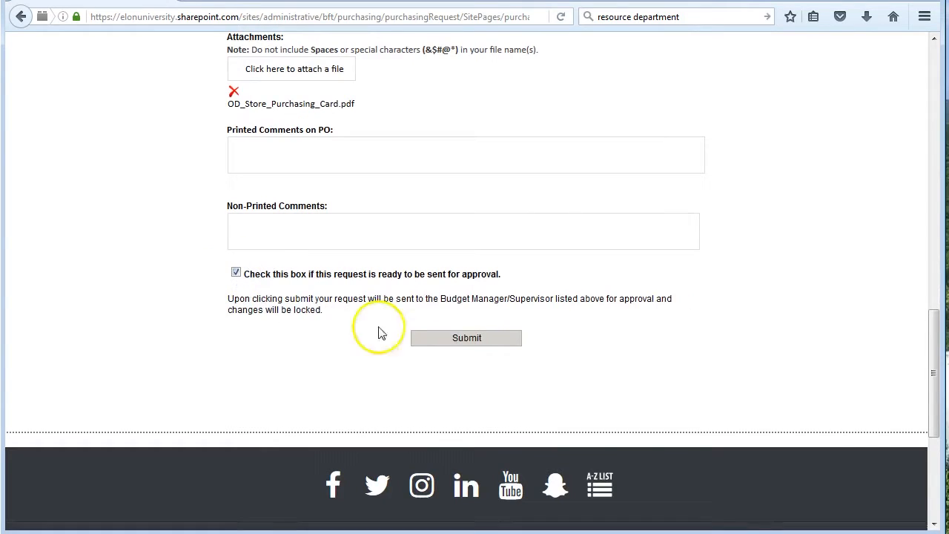
click(469, 343)
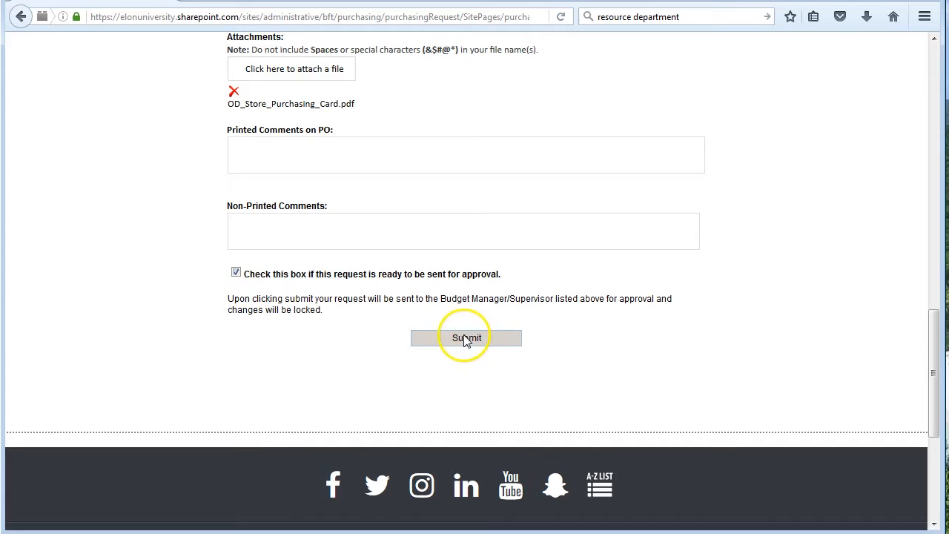
click(461, 341)
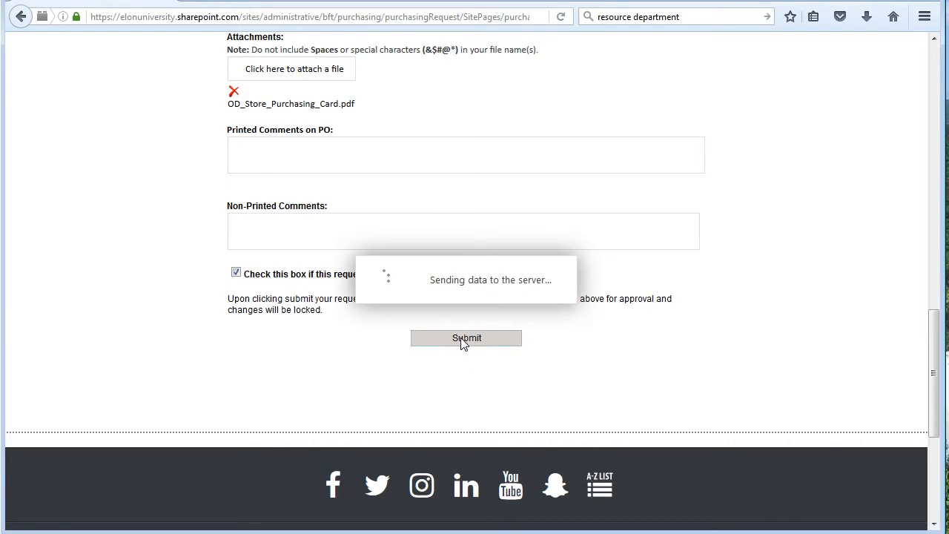